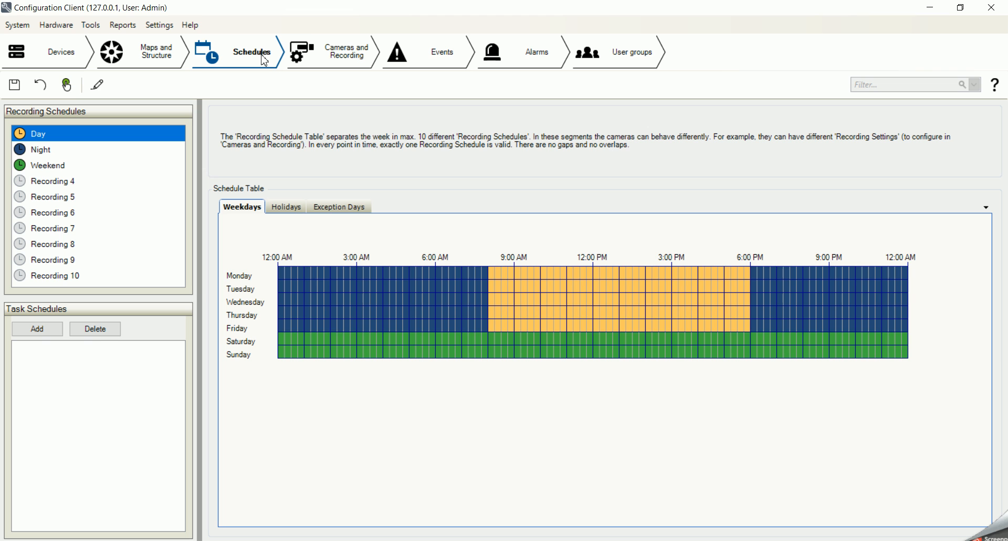
# Step: Add a task schedule named "Test"
pyautogui.click(42, 333)
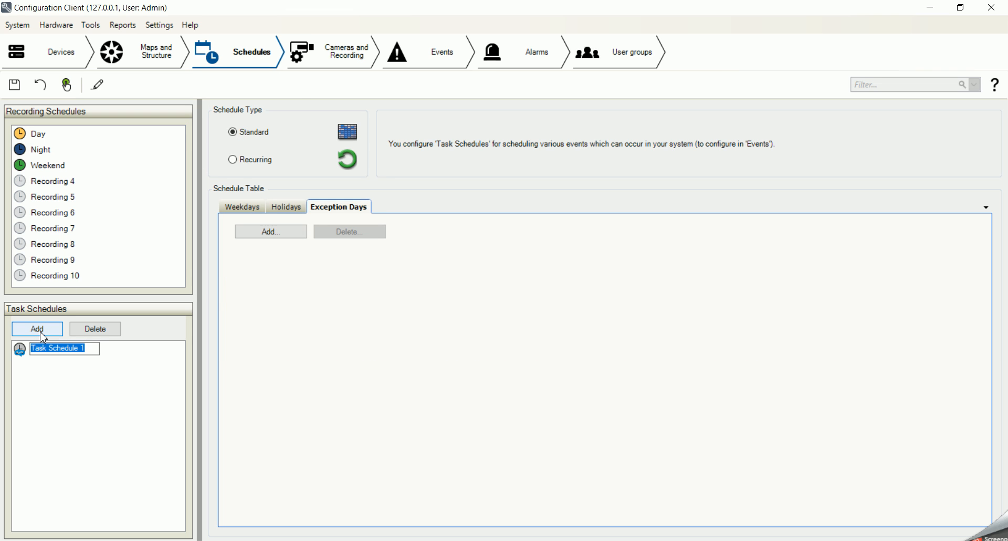
pyautogui.write('Test')
pyautogui.click(107, 435)
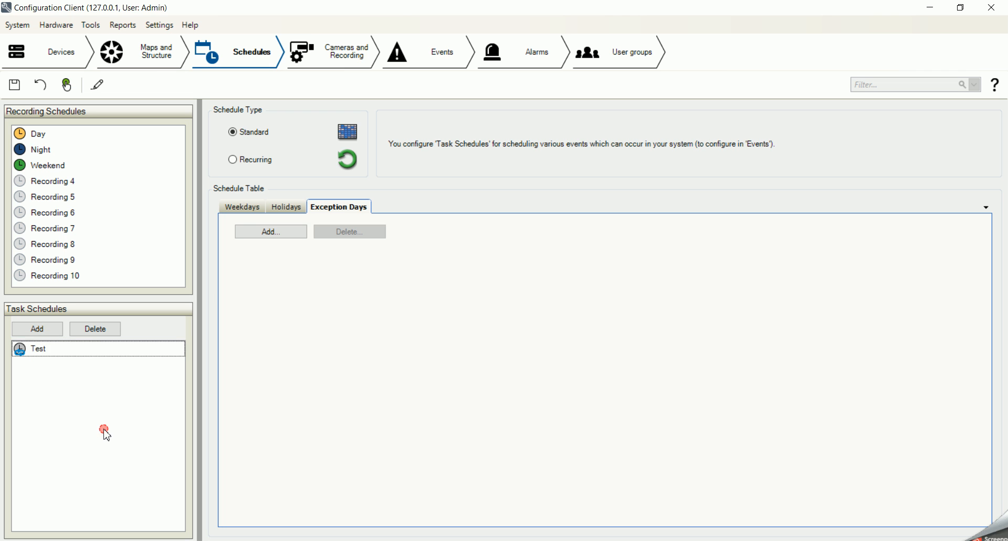
# Step: Mark all hours of every day from Monday to Sunday as active in the Test schedule's weekday table
pyautogui.click(251, 213)
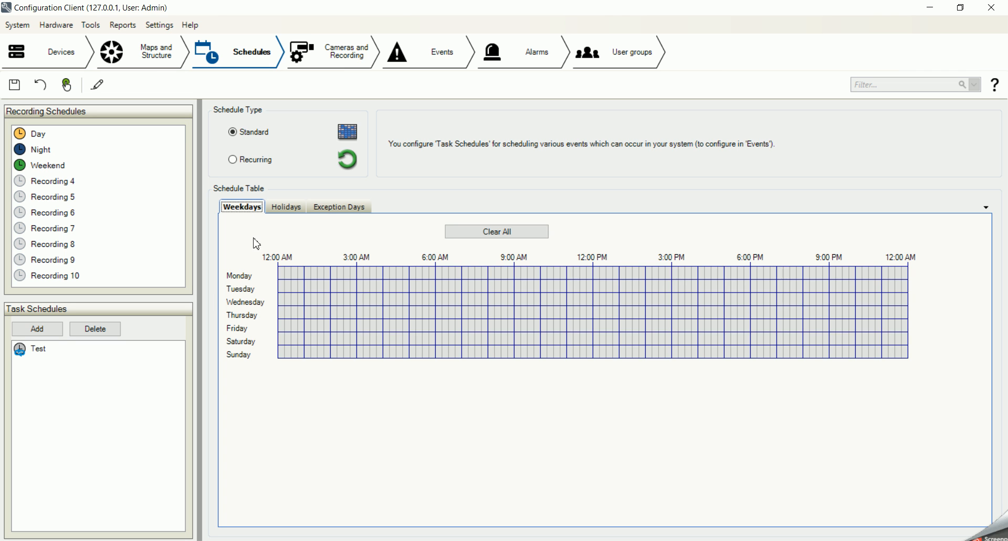
pyautogui.moveTo(282, 274)
pyautogui.mouseDown()
pyautogui.moveTo(295, 310)
pyautogui.moveTo(480, 352)
pyautogui.moveTo(656, 342)
pyautogui.moveTo(782, 356)
pyautogui.mouseUp()
pyautogui.moveTo(912, 359)
pyautogui.mouseDown()
pyautogui.moveTo(905, 342)
pyautogui.moveTo(904, 354)
pyautogui.mouseUp()
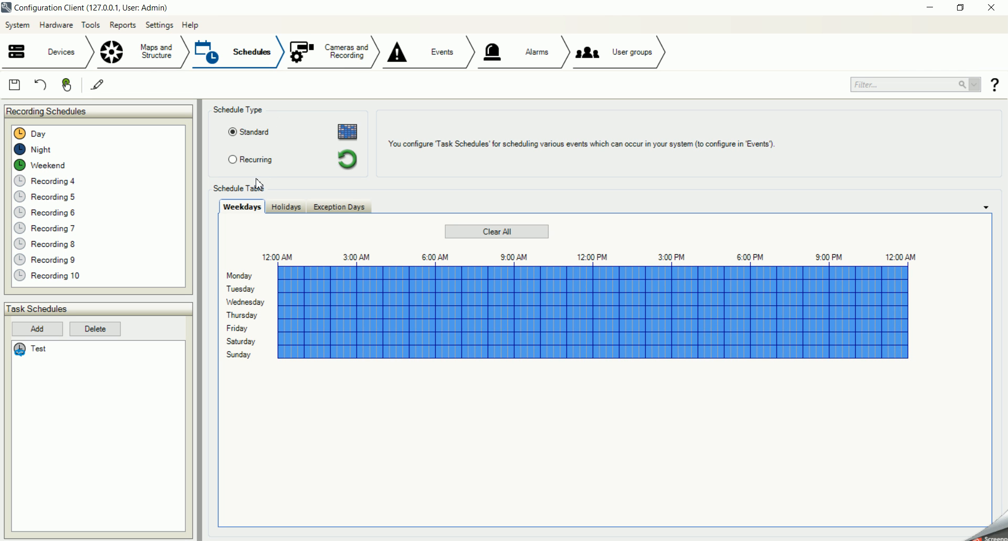
# Step: Add 4/16/2021 as an exception day of the Test schedule and clear its whole 24-hour range
pyautogui.click(348, 210)
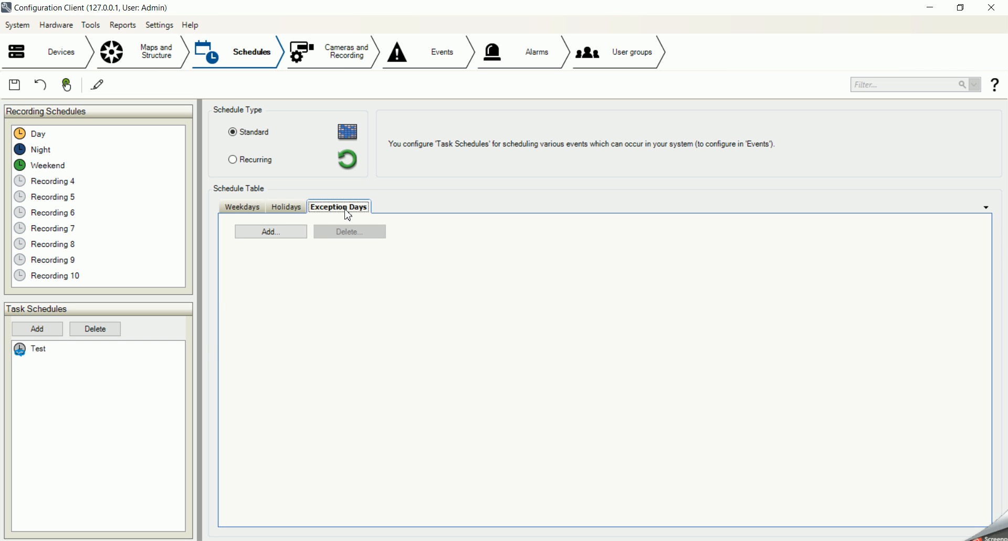
pyautogui.click(271, 231)
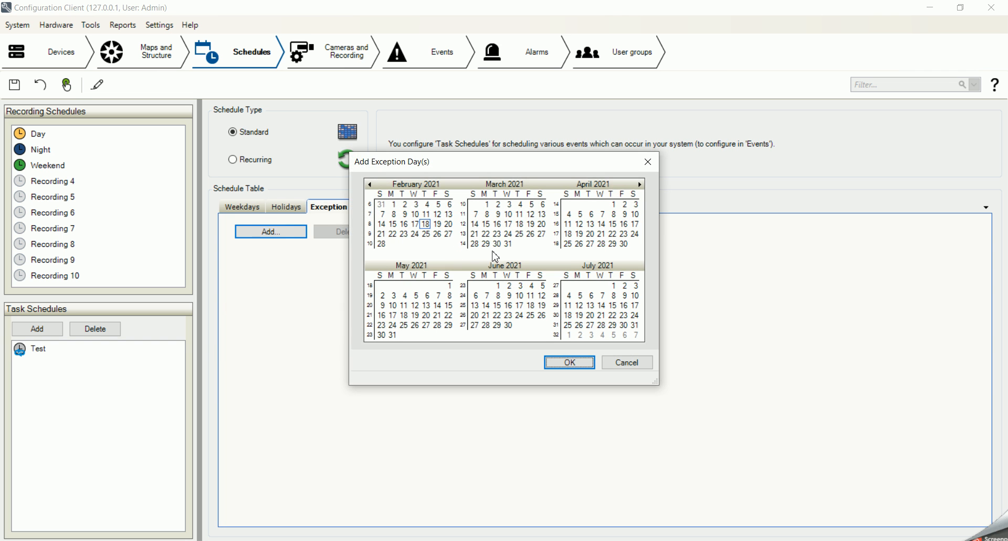
pyautogui.click(626, 226)
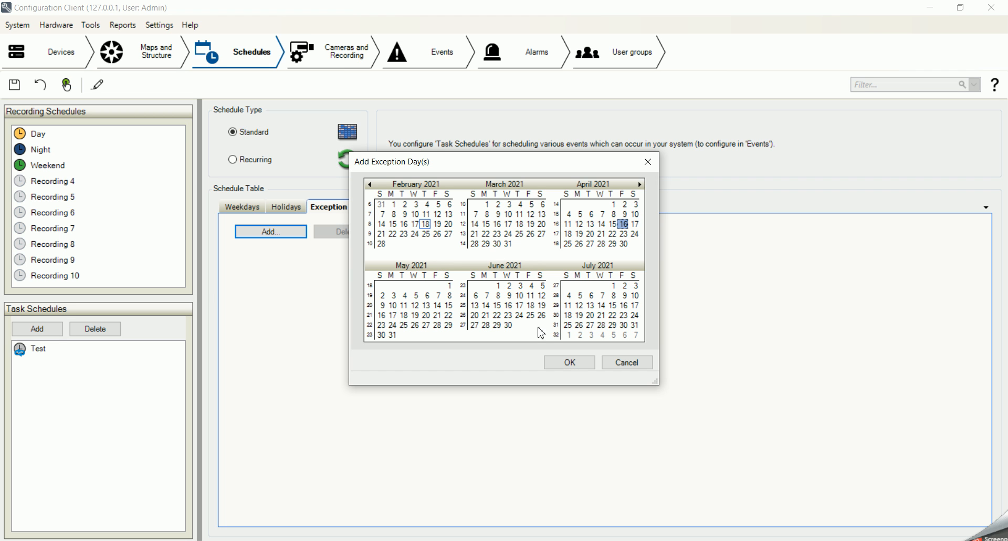
pyautogui.click(569, 362)
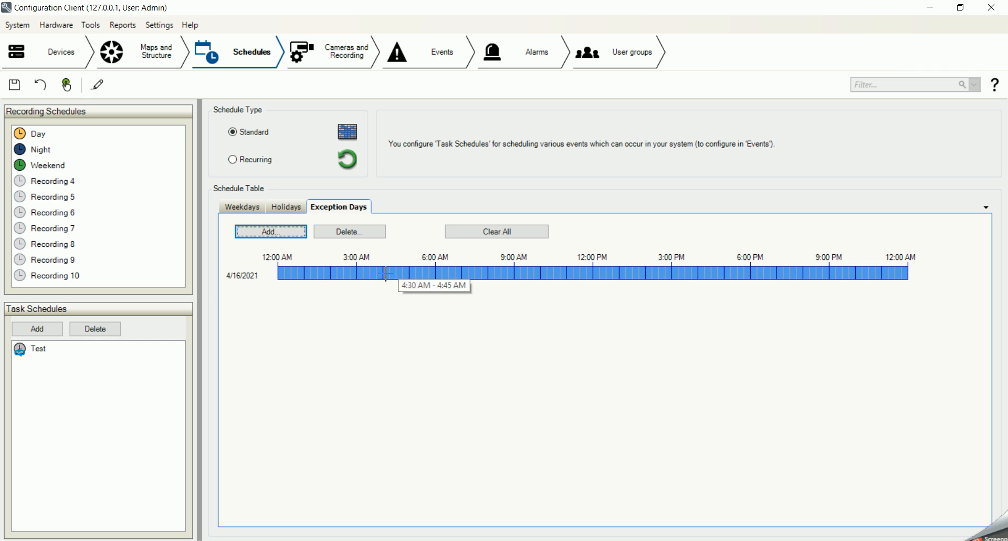
pyautogui.moveTo(278, 273); pyautogui.dragTo(914, 273)
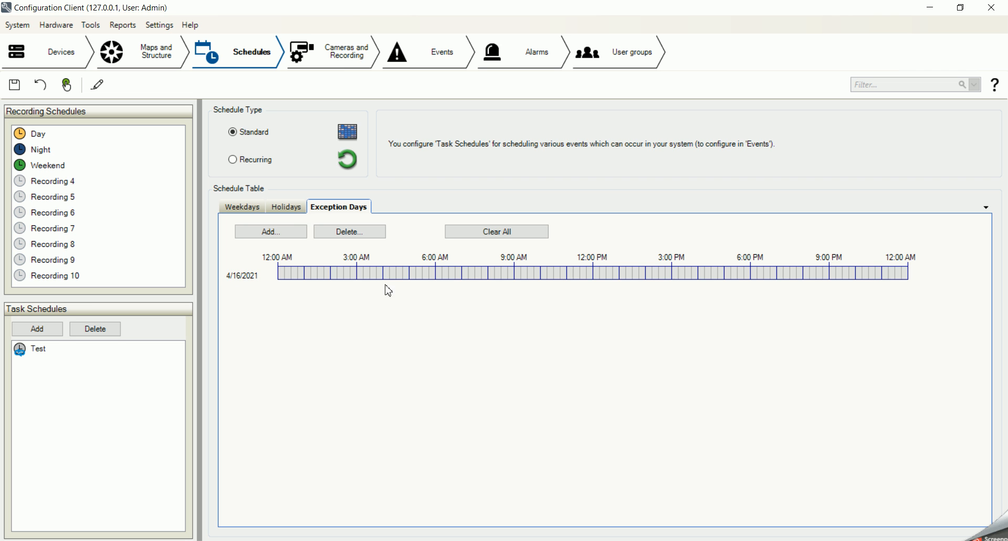
# Step: Add 6/1/2021 as an exception day and make the schedule inactive for that entire day
pyautogui.click(283, 233)
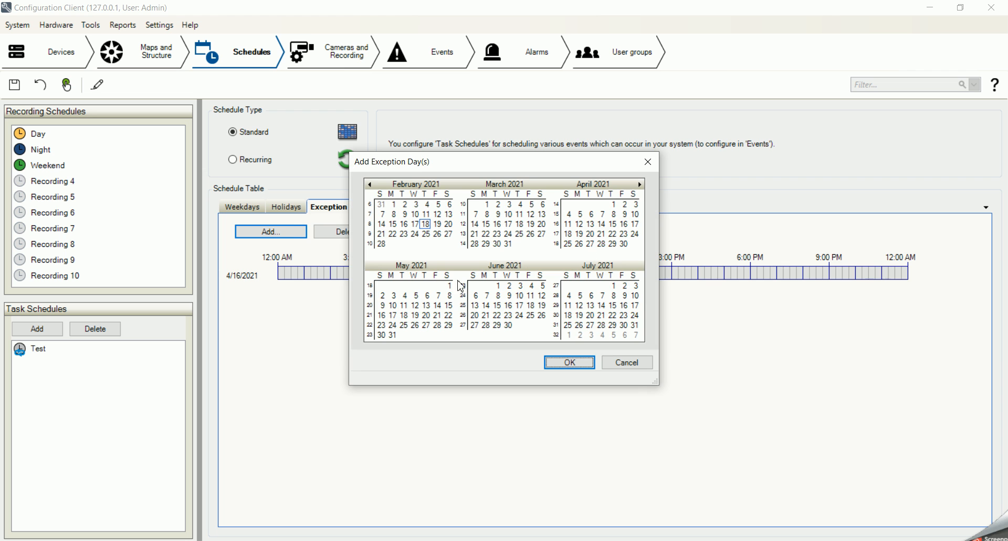
pyautogui.click(500, 286)
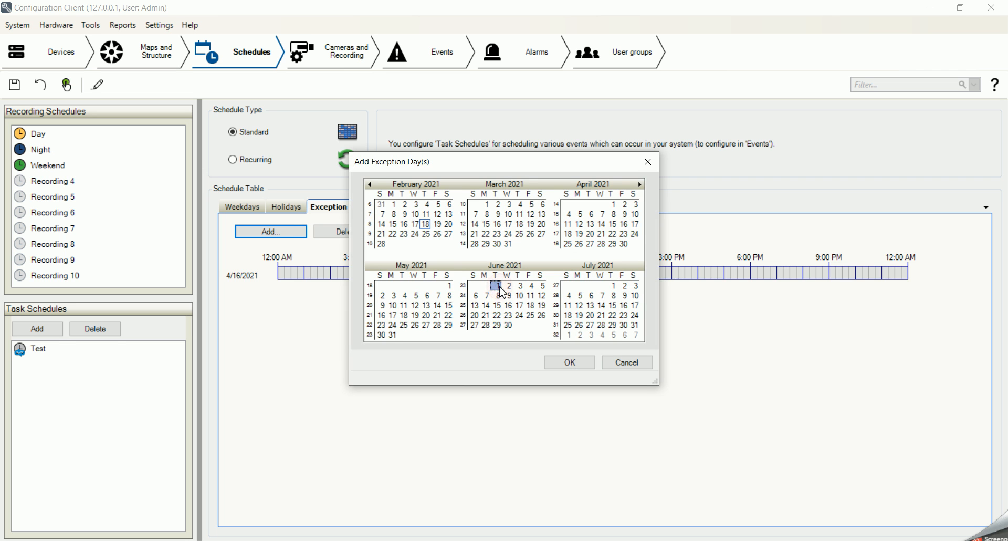
pyautogui.click(557, 363)
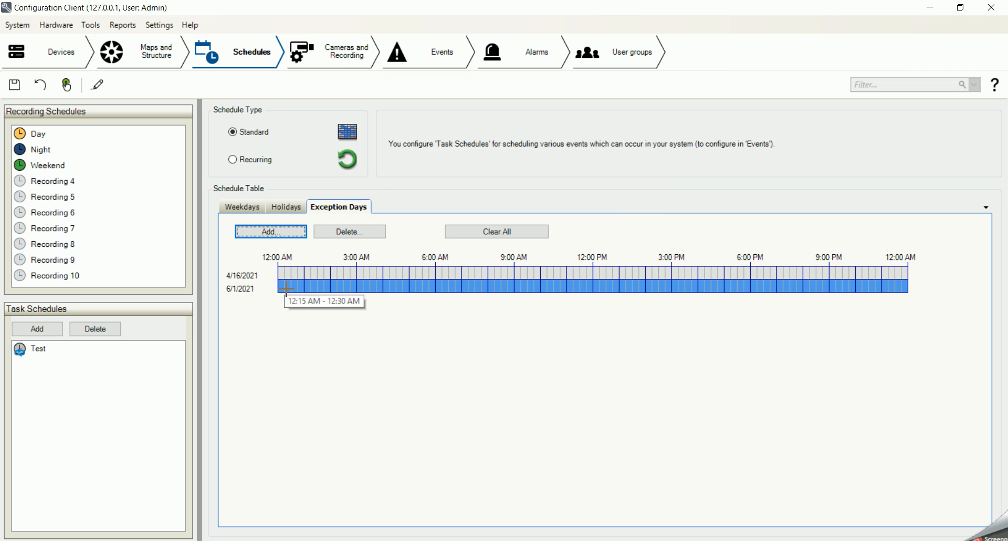
pyautogui.moveTo(280, 288); pyautogui.dragTo(912, 292)
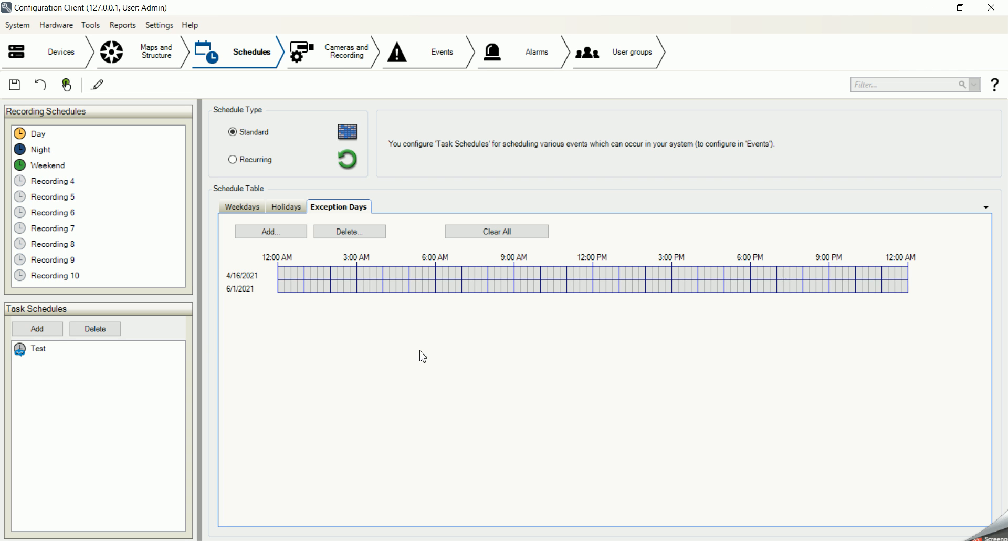
# Step: Add 5/4/2021 as an exception day active only from 12:00 AM to 12:00 PM, and save the schedule
pyautogui.click(282, 231)
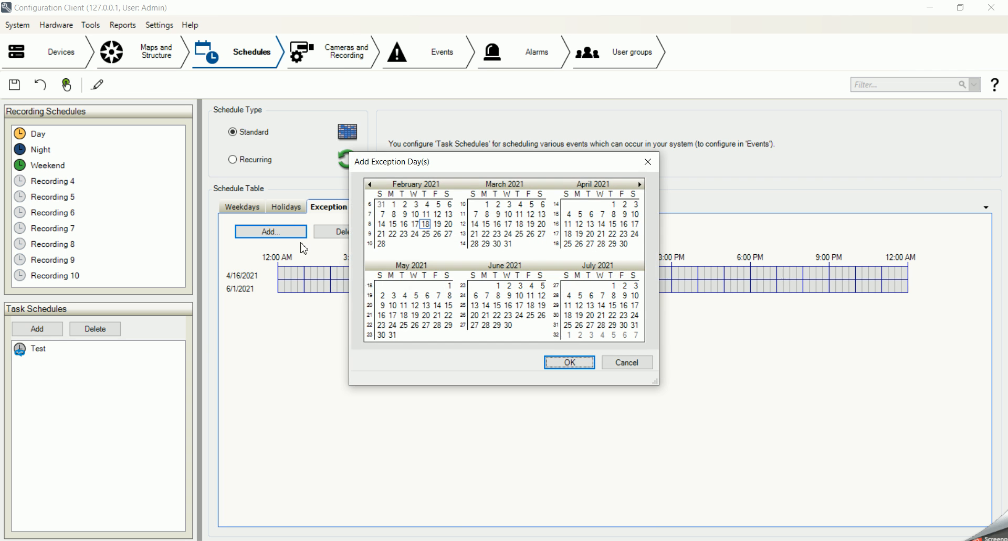
pyautogui.click(403, 295)
pyautogui.click(568, 364)
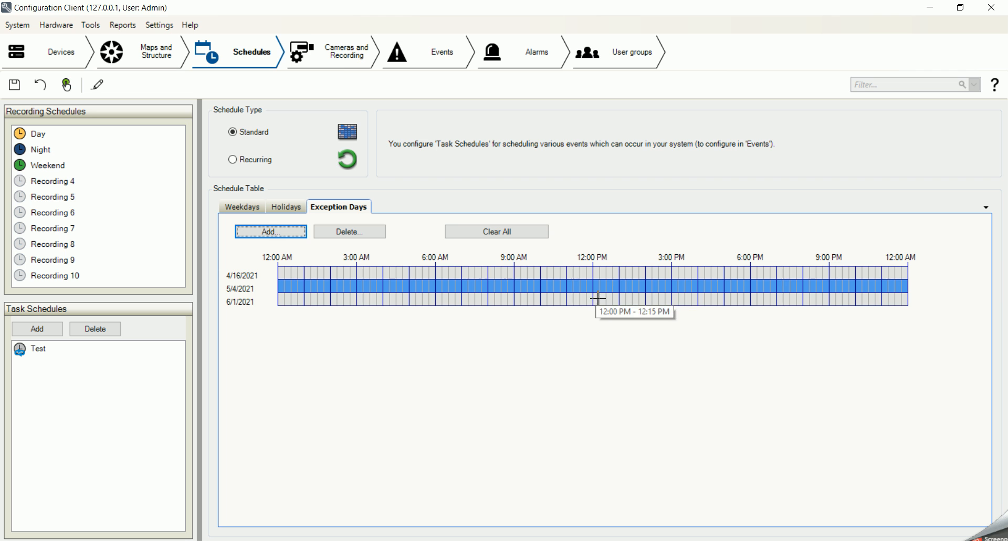
pyautogui.moveTo(598, 290); pyautogui.dragTo(910, 285)
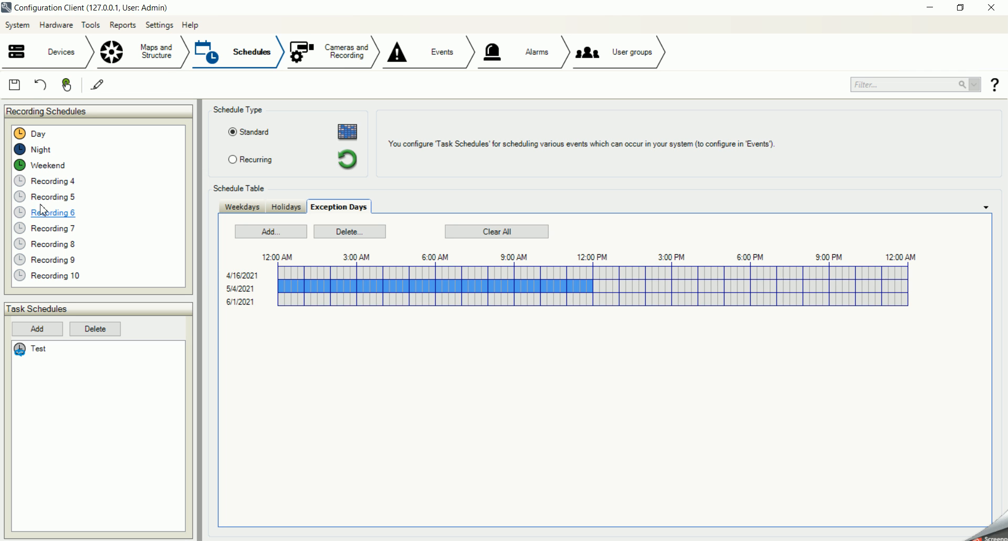
pyautogui.click(16, 87)
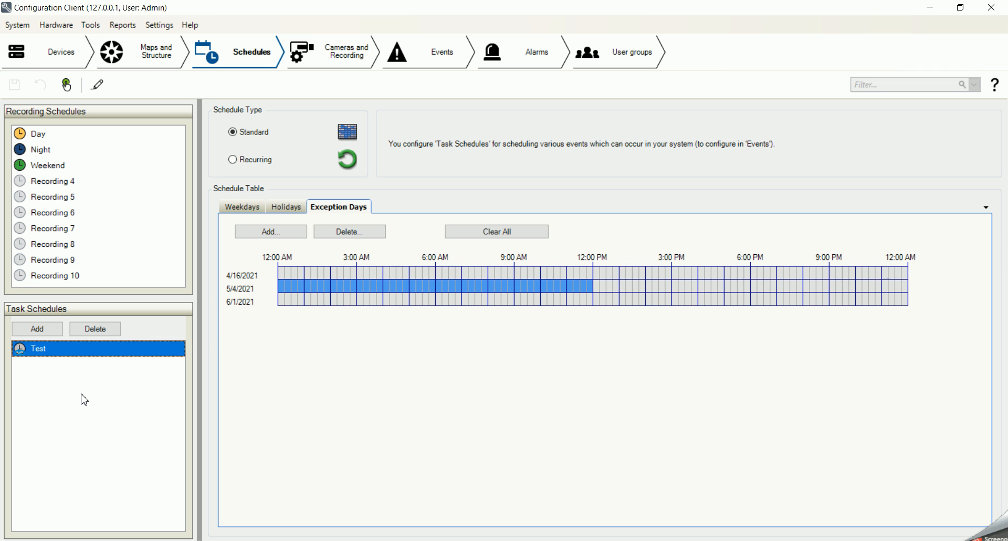
# Step: In the encoder camera events, set Camera 1's alarm trigger schedule for Video Analysis 01 Motion Detected to Test
pyautogui.click(450, 51)
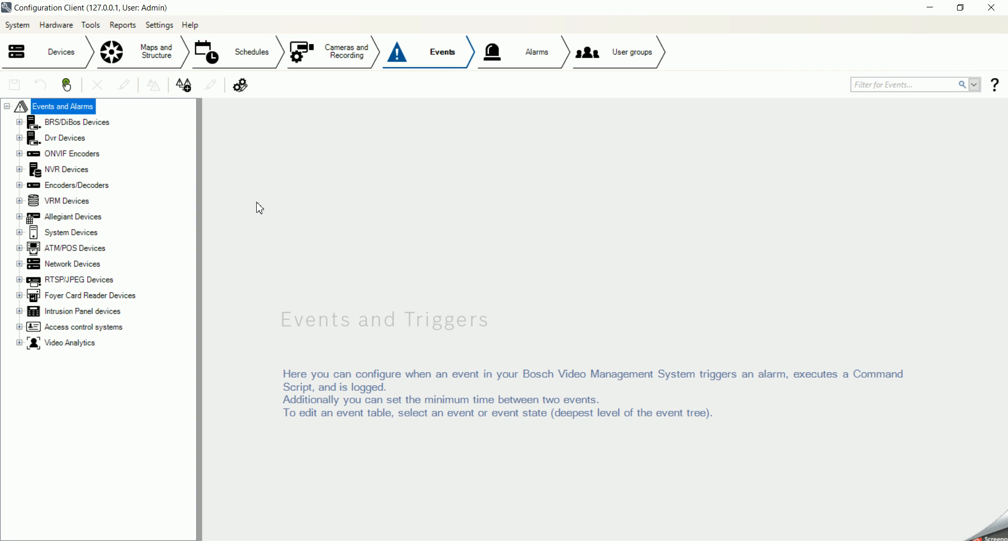
pyautogui.click(19, 185)
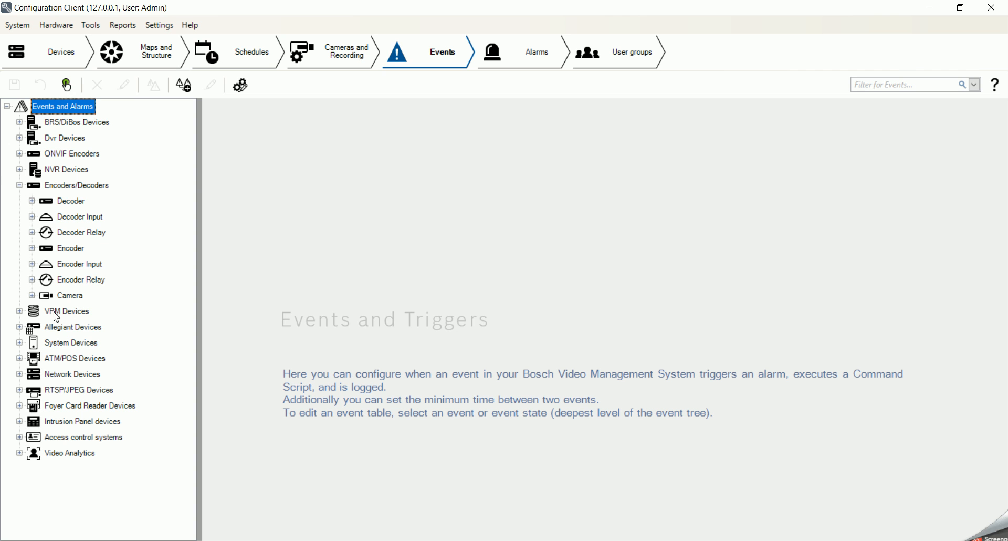
pyautogui.click(32, 297)
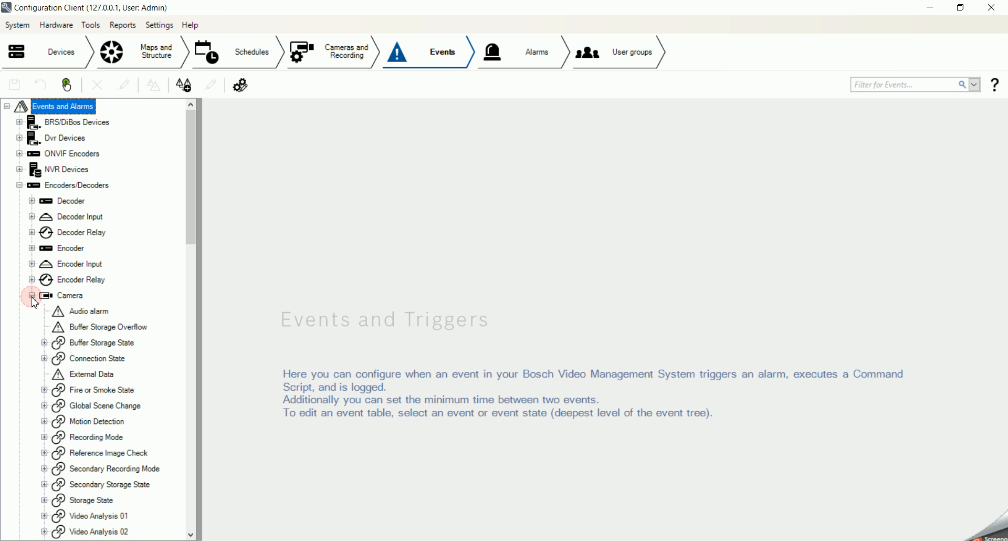
pyautogui.moveTo(190, 216); pyautogui.dragTo(194, 268)
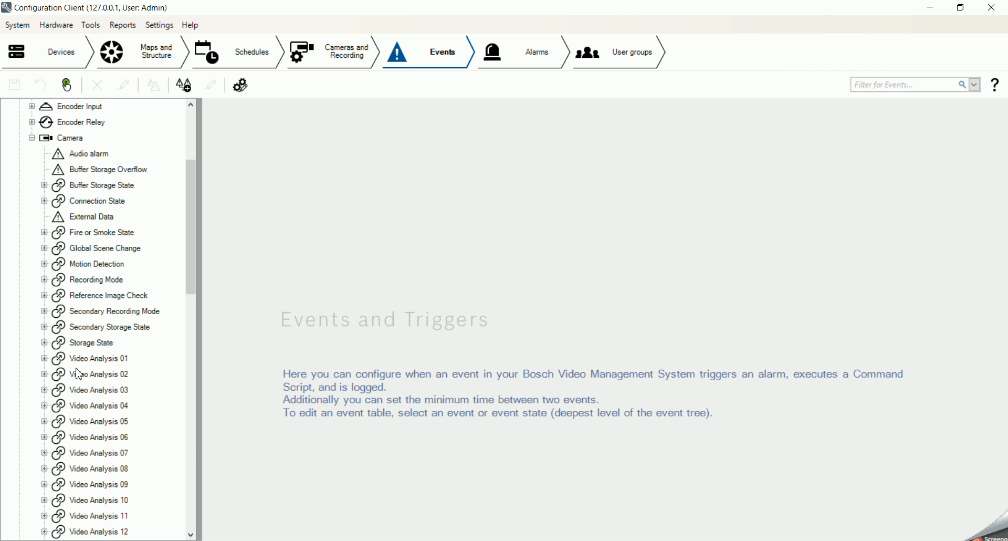
pyautogui.click(44, 358)
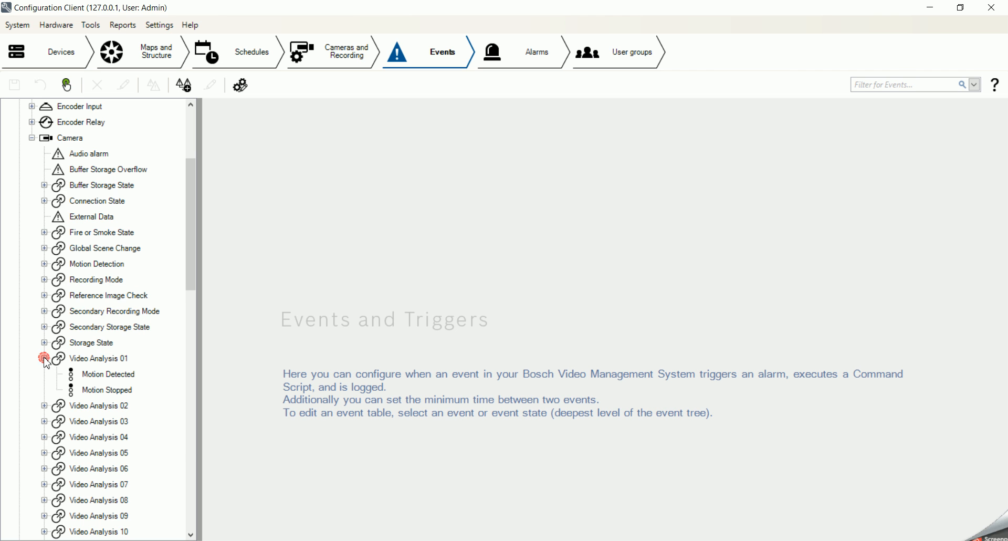
pyautogui.click(110, 375)
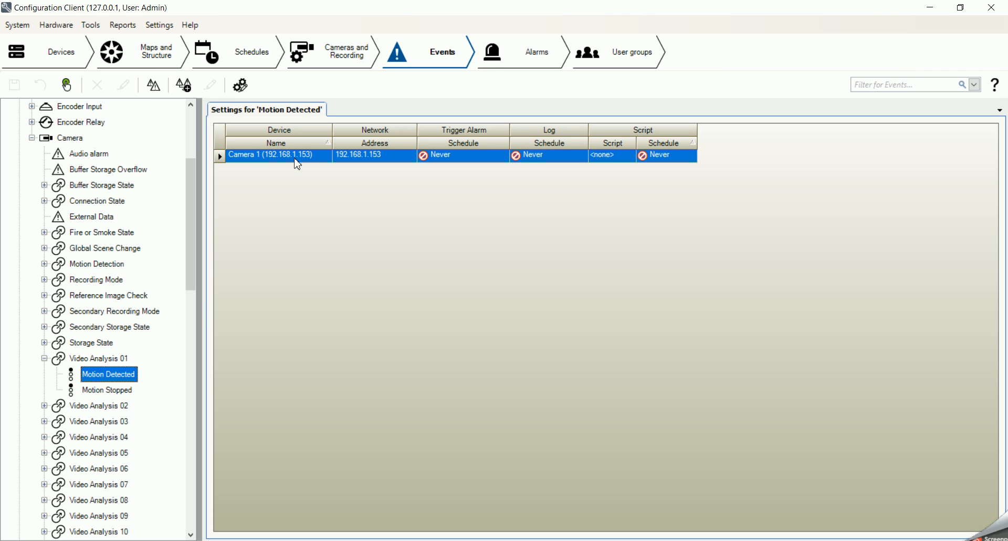
pyautogui.click(471, 157)
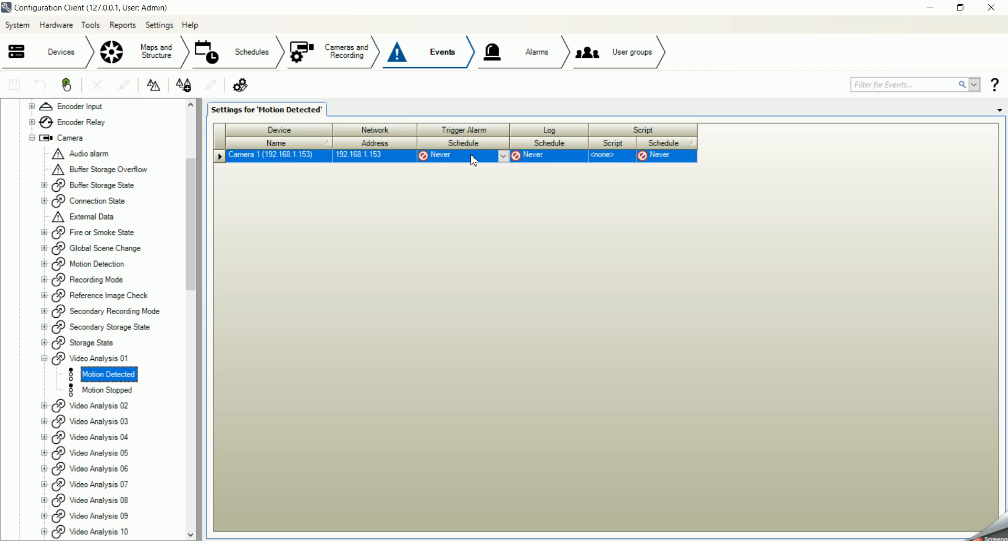
pyautogui.click(504, 157)
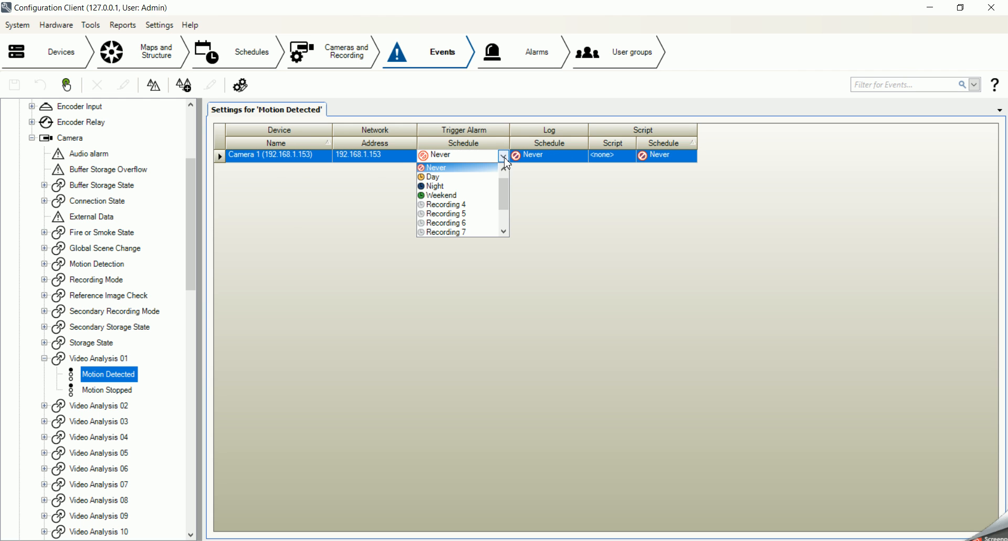
pyautogui.moveTo(505, 199); pyautogui.dragTo(504, 215)
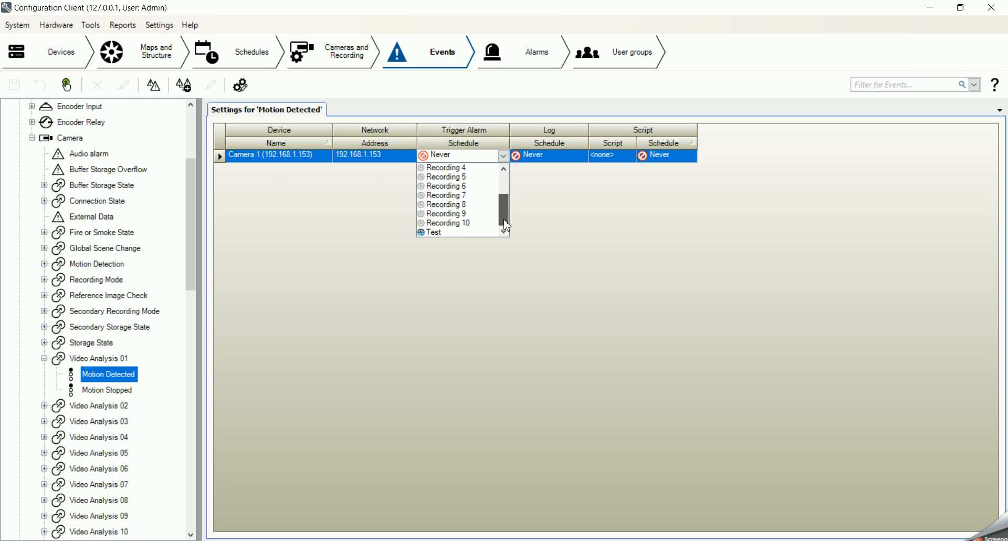
pyautogui.click(451, 234)
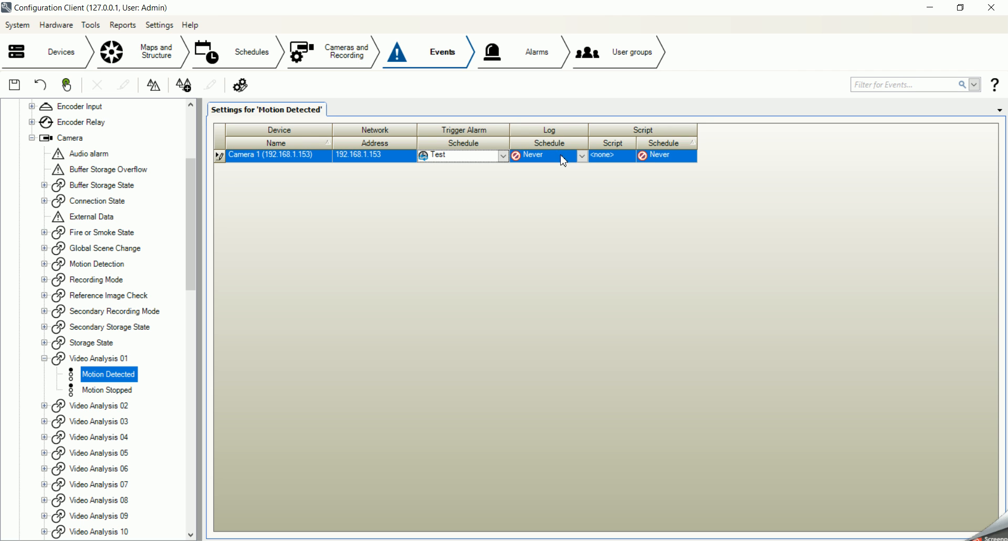
# Step: Set the log schedule of Camera 1's Motion Detected event to Test
pyautogui.click(583, 156)
pyautogui.click(588, 196)
pyautogui.click(581, 158)
pyautogui.scroll(-3, 563, 221)
pyautogui.click(548, 234)
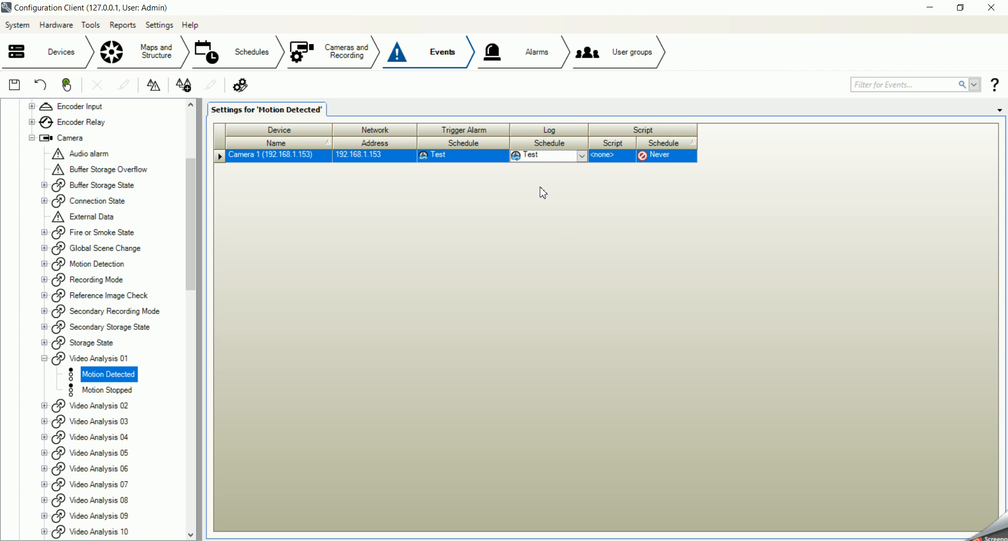
# Step: Set the log schedule of Camera 1's Motion Detected event to Always
pyautogui.click(582, 156)
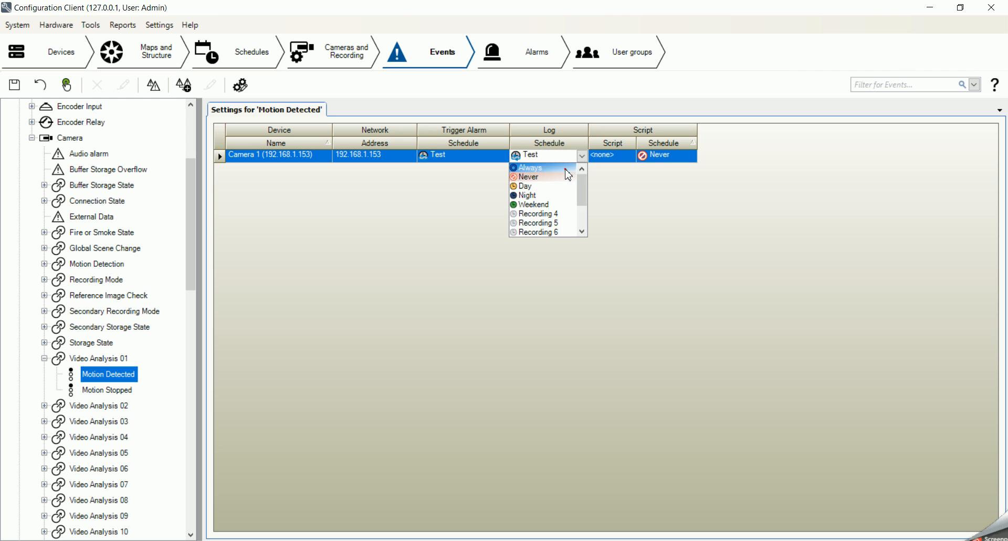
pyautogui.click(567, 168)
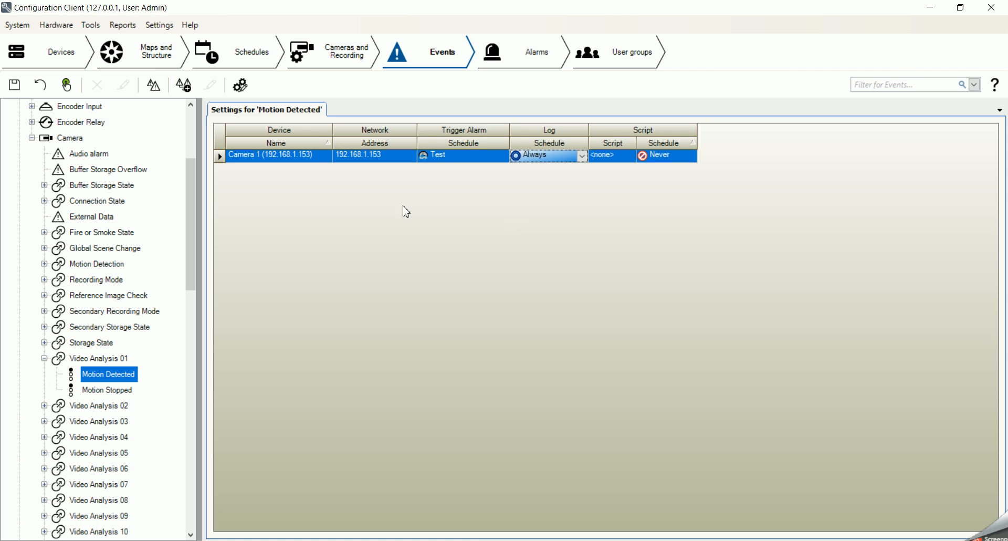
# Step: Save the event settings and activate the configuration without a description or delayed activation
pyautogui.click(12, 88)
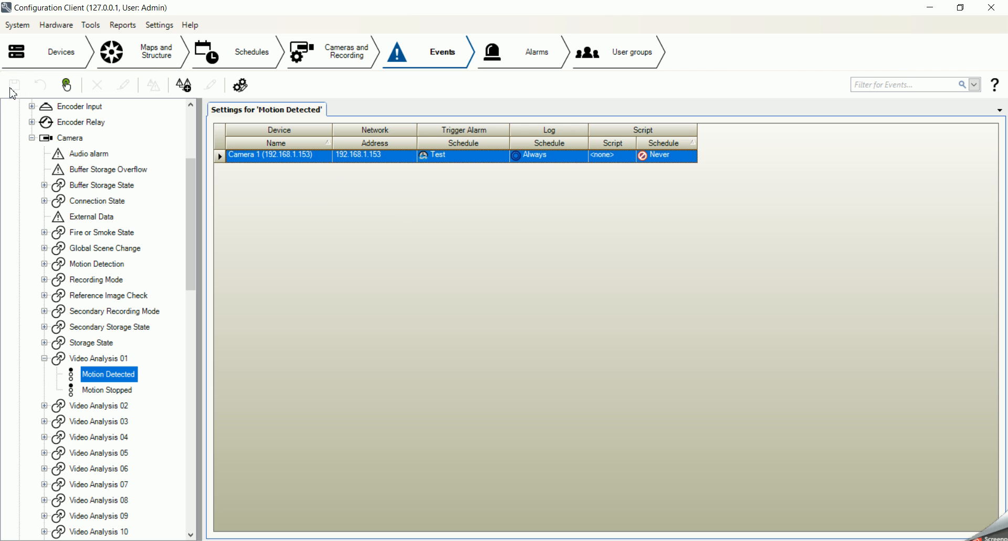
pyautogui.click(71, 90)
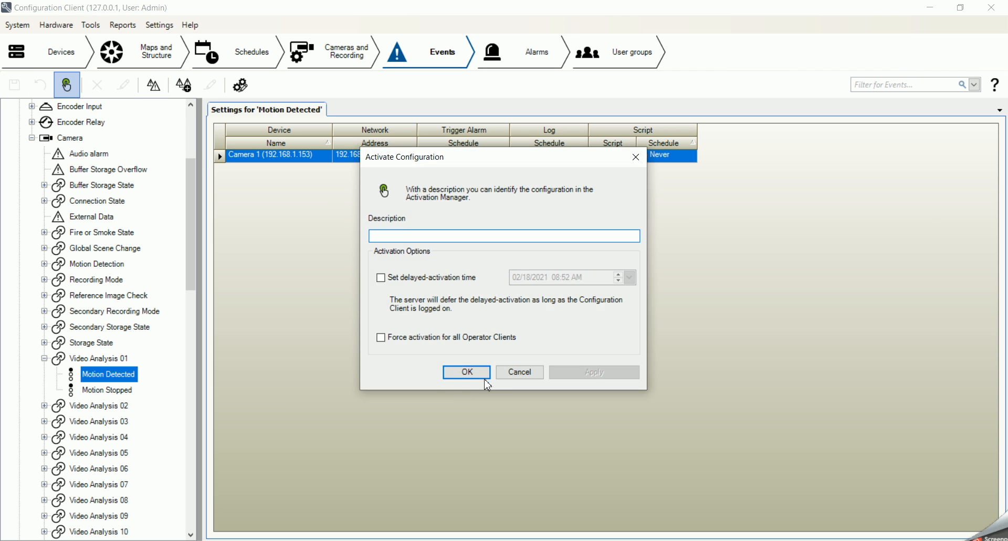
pyautogui.click(483, 376)
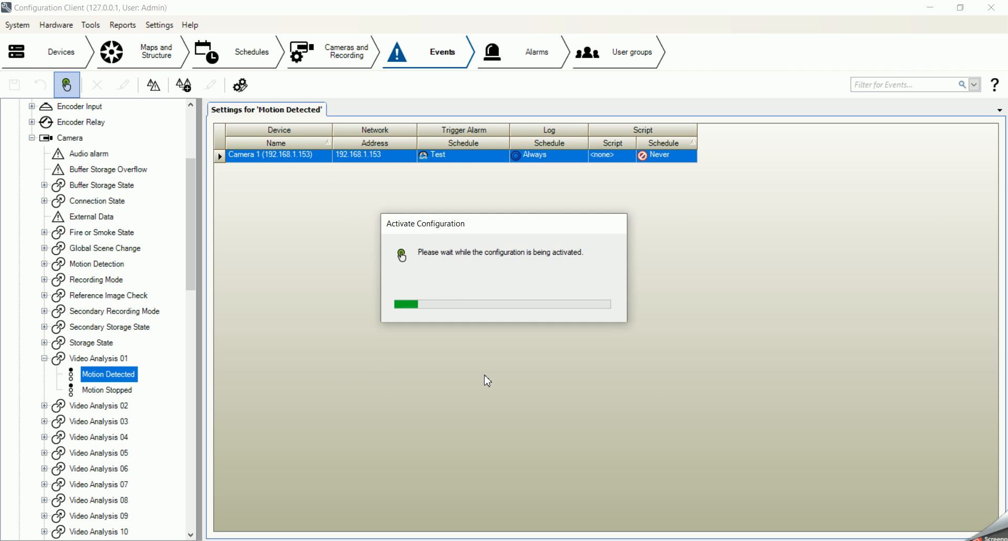